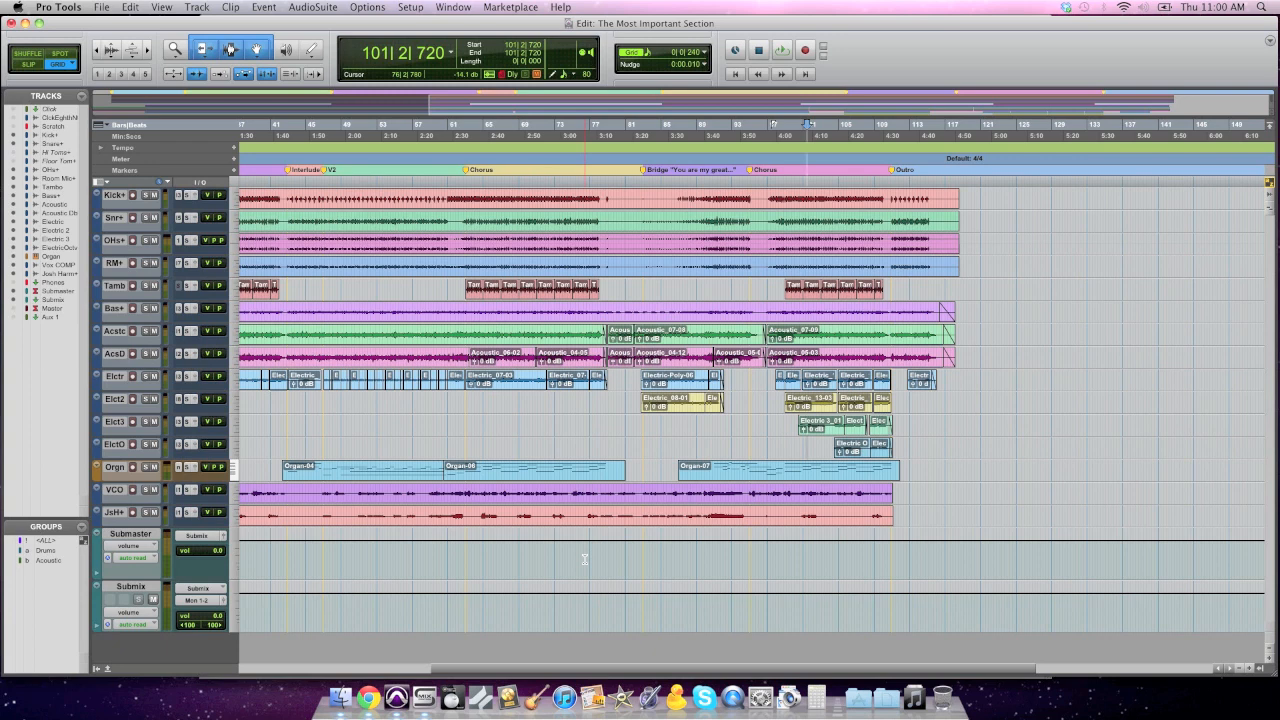
- Enlarge the Organ track's height and mark the empty stretches on it in verse 1 and the first chorus
scroll(515, 430, left, 10)
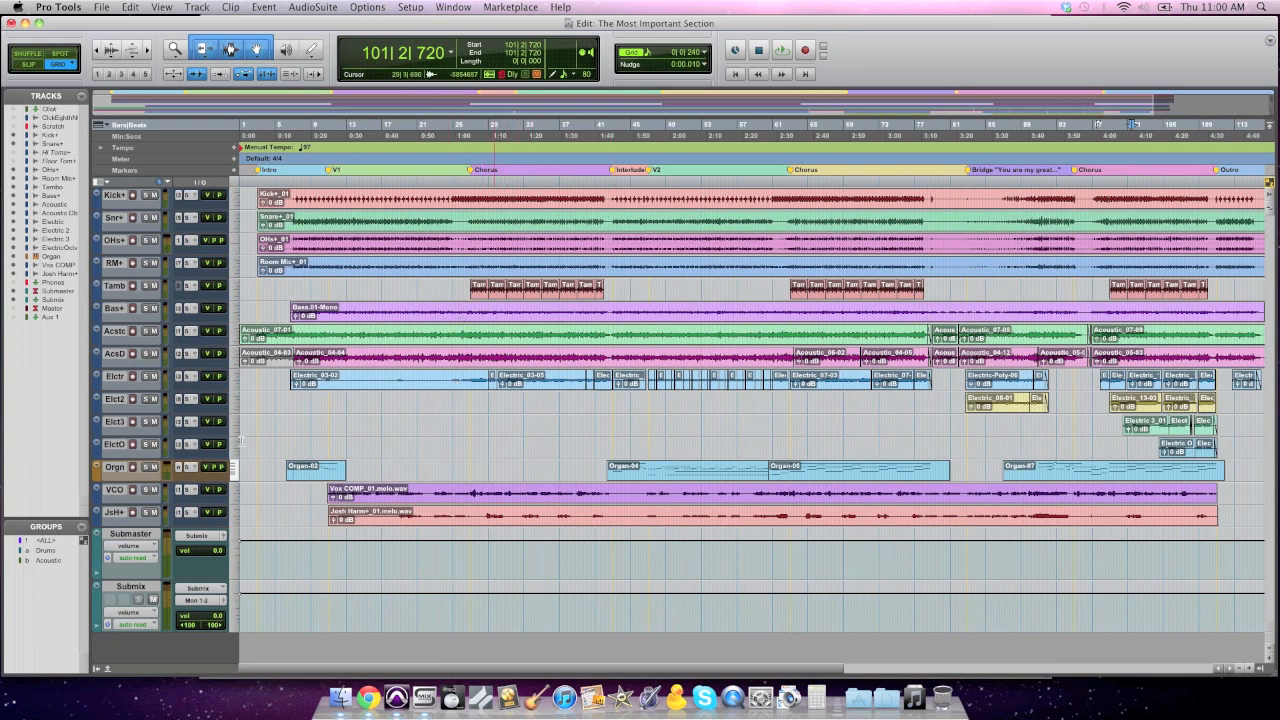
drag(115, 480, 123, 531)
drag(362, 489, 448, 481)
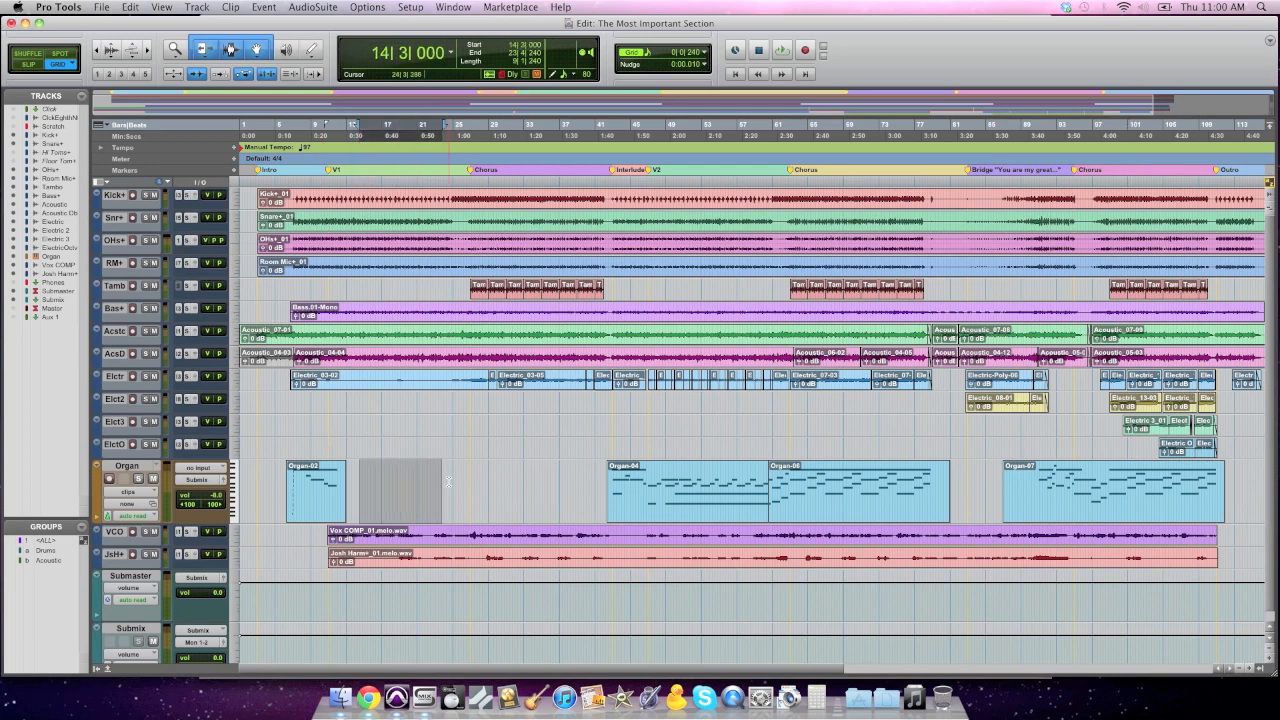
click(449, 481)
drag(380, 477, 584, 474)
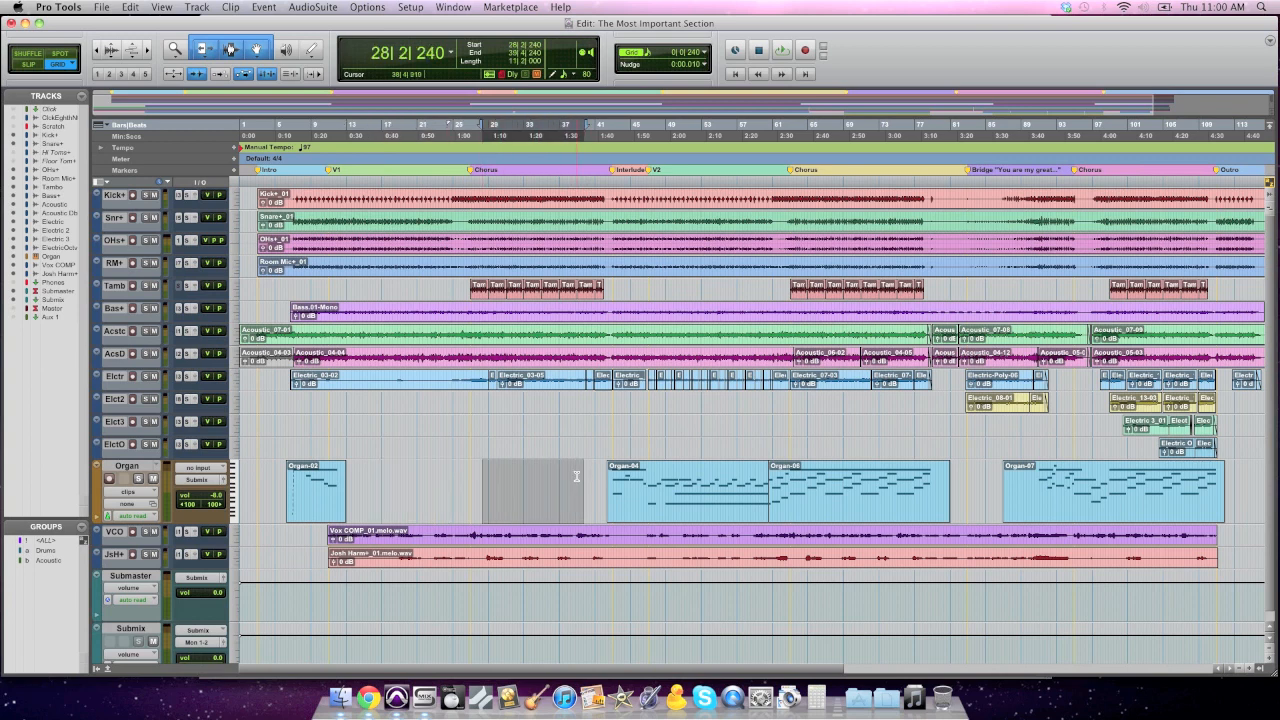
click(577, 477)
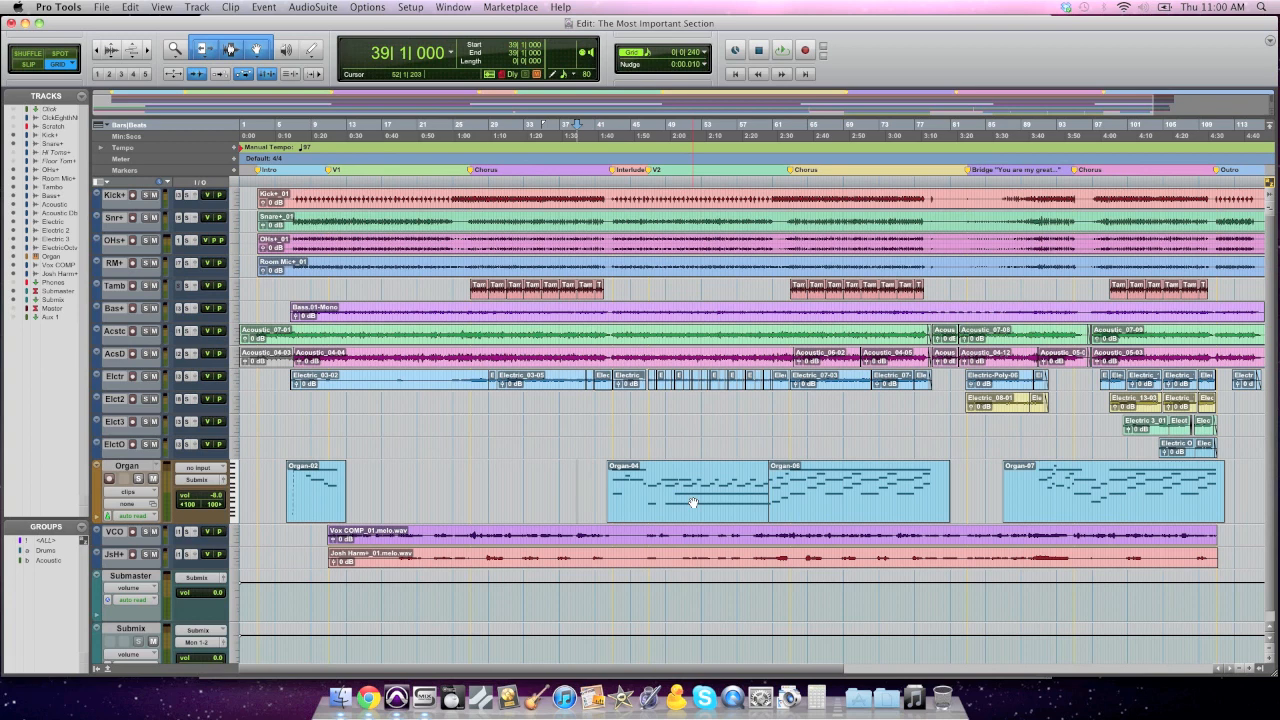
- Look over the Organ clips towards the end of the song and place the insertion point at the bridge, bar 83
scroll(693, 503, right, 10)
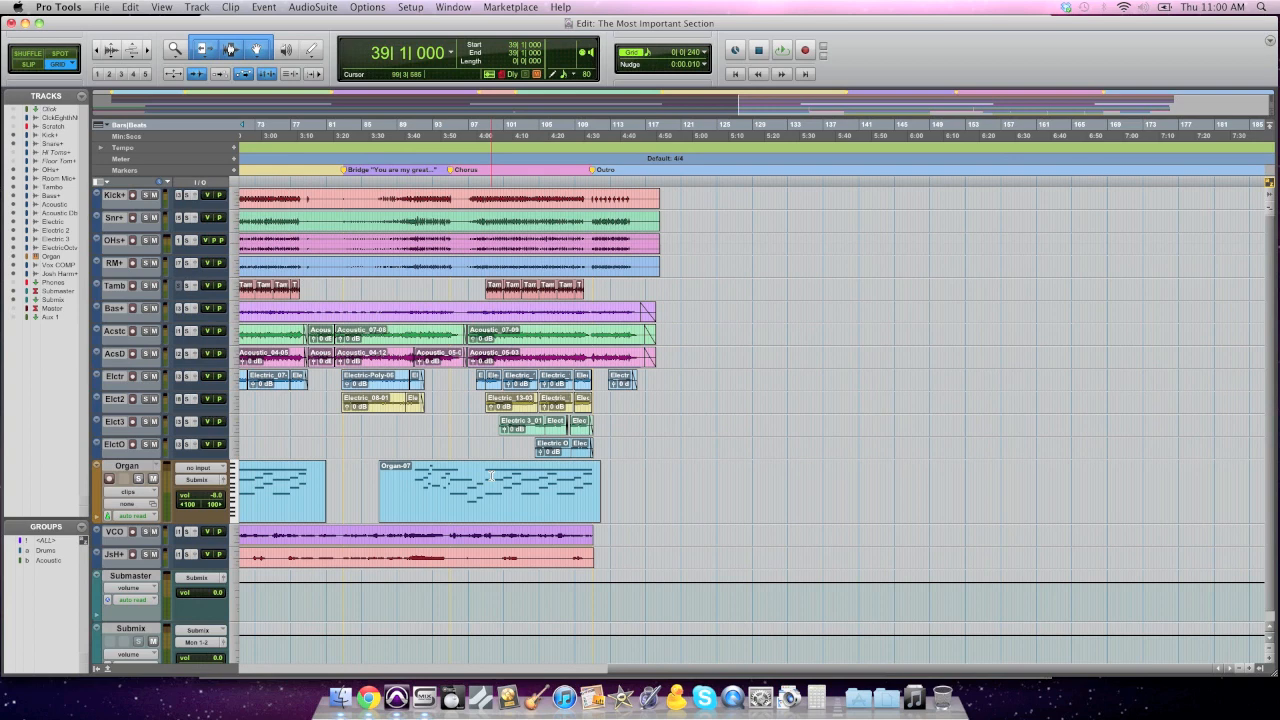
scroll(492, 476, left, 4)
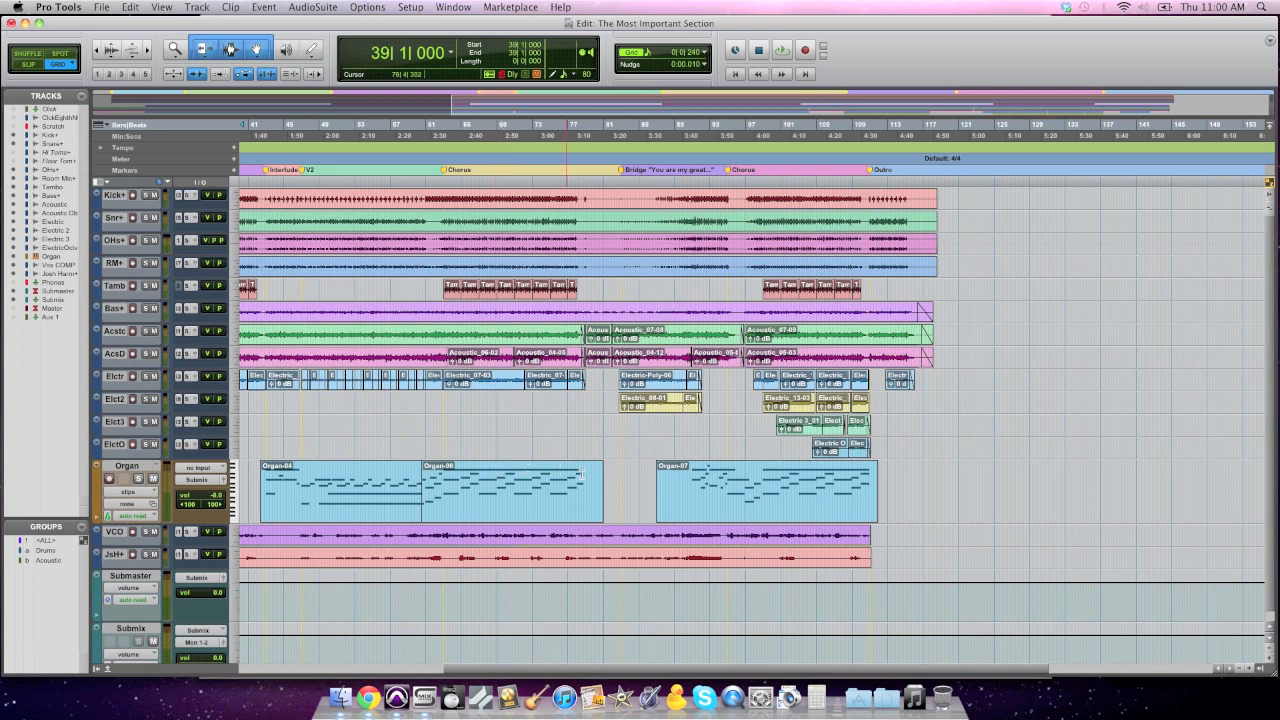
click(620, 477)
scroll(620, 477, left, 10)
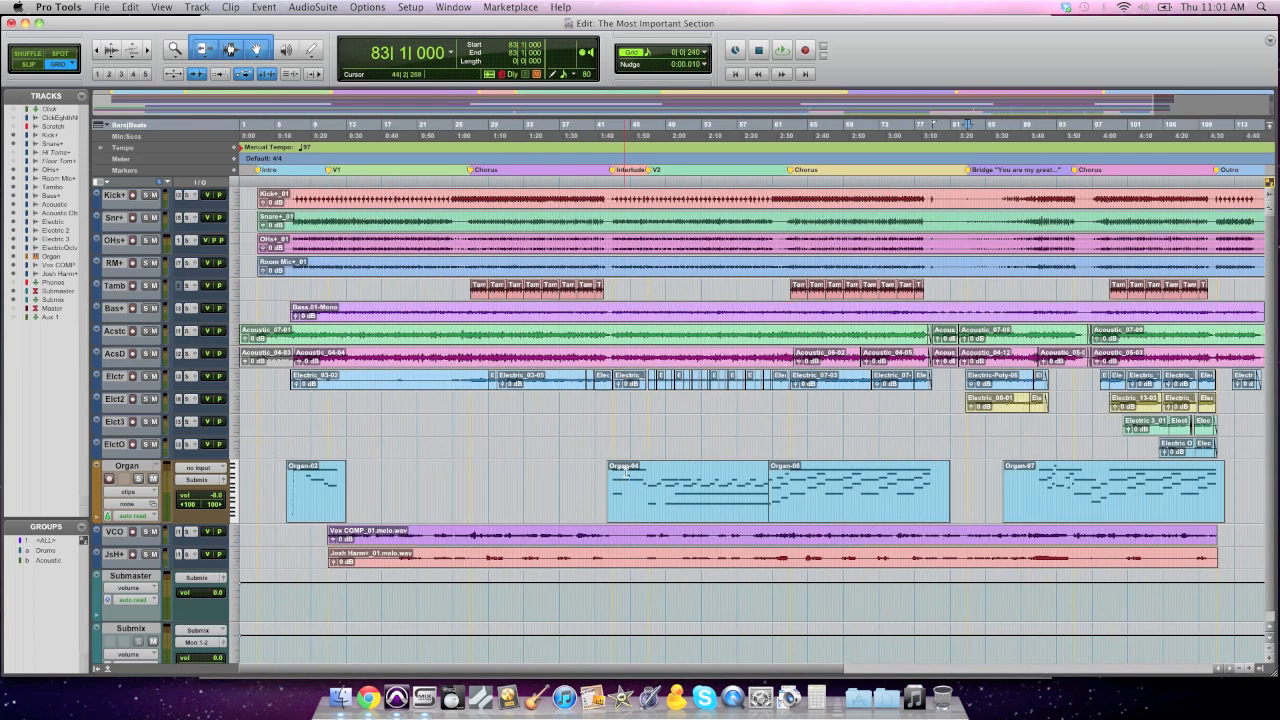
- Mark the empty Electric 2 stretches in the intro, verse 1 and first chorus, ending at the start of verse 2
drag(328, 408, 274, 403)
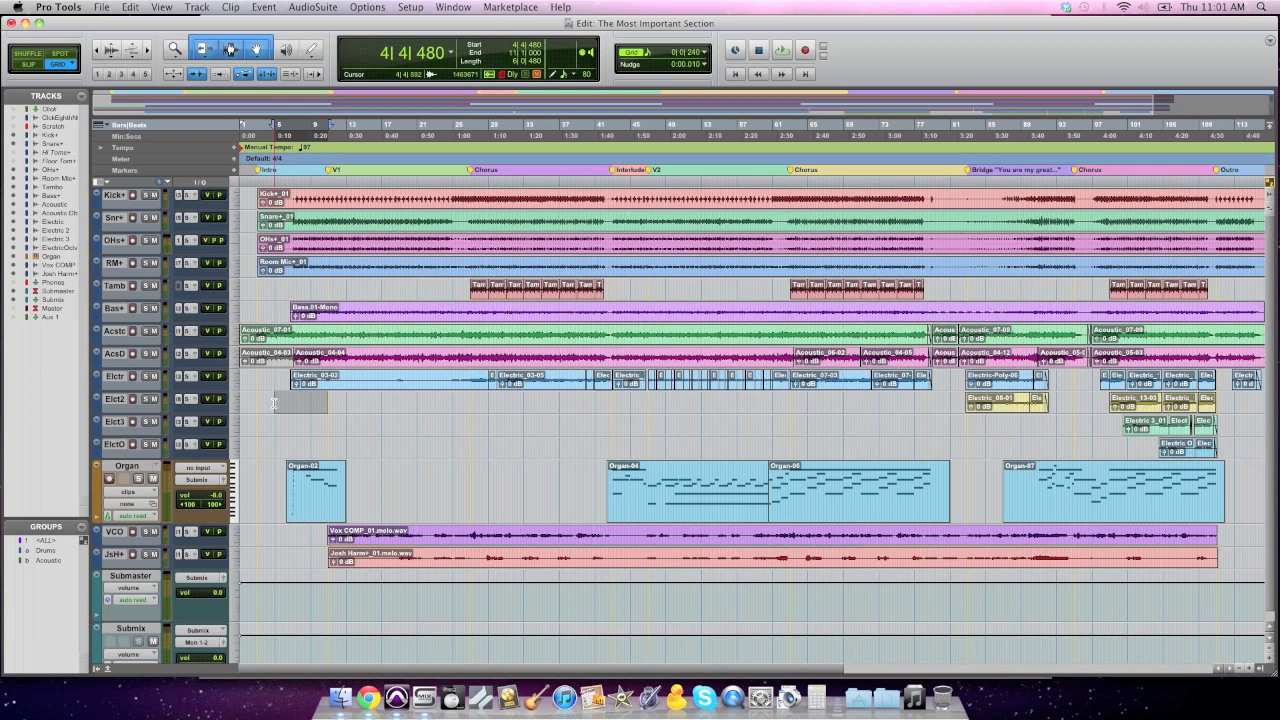
click(327, 399)
drag(327, 399, 469, 399)
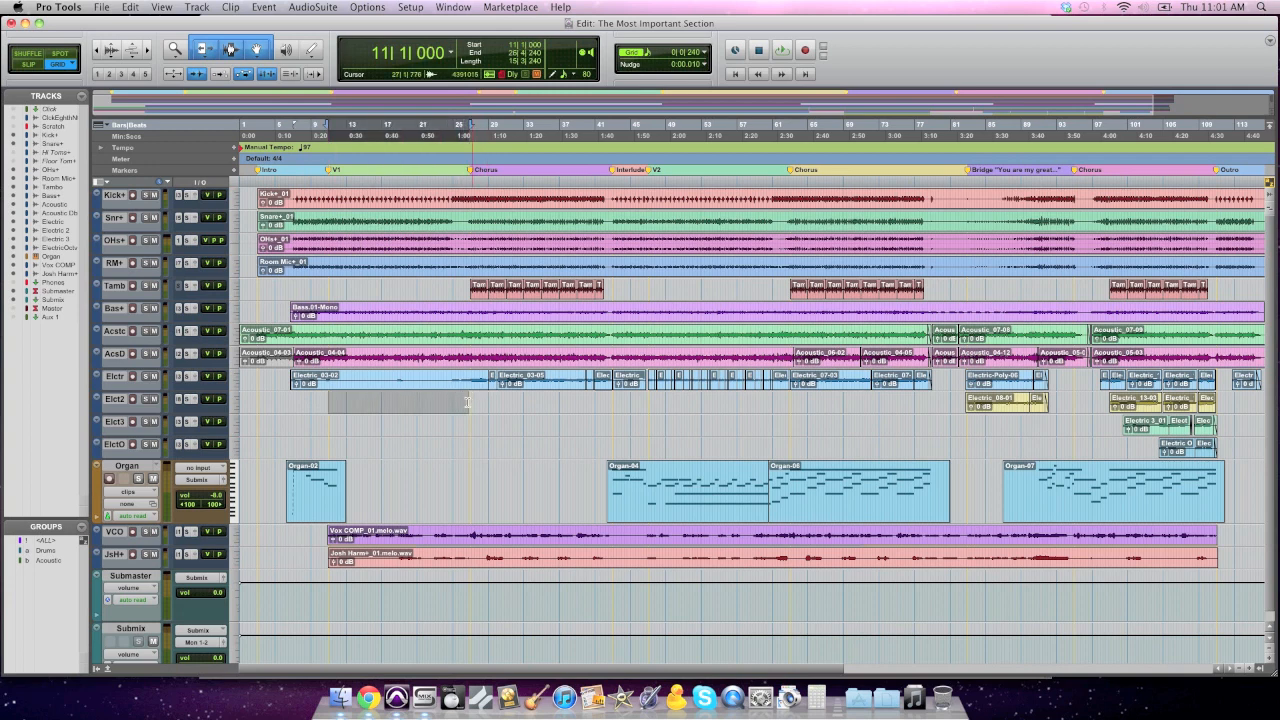
drag(470, 399, 611, 404)
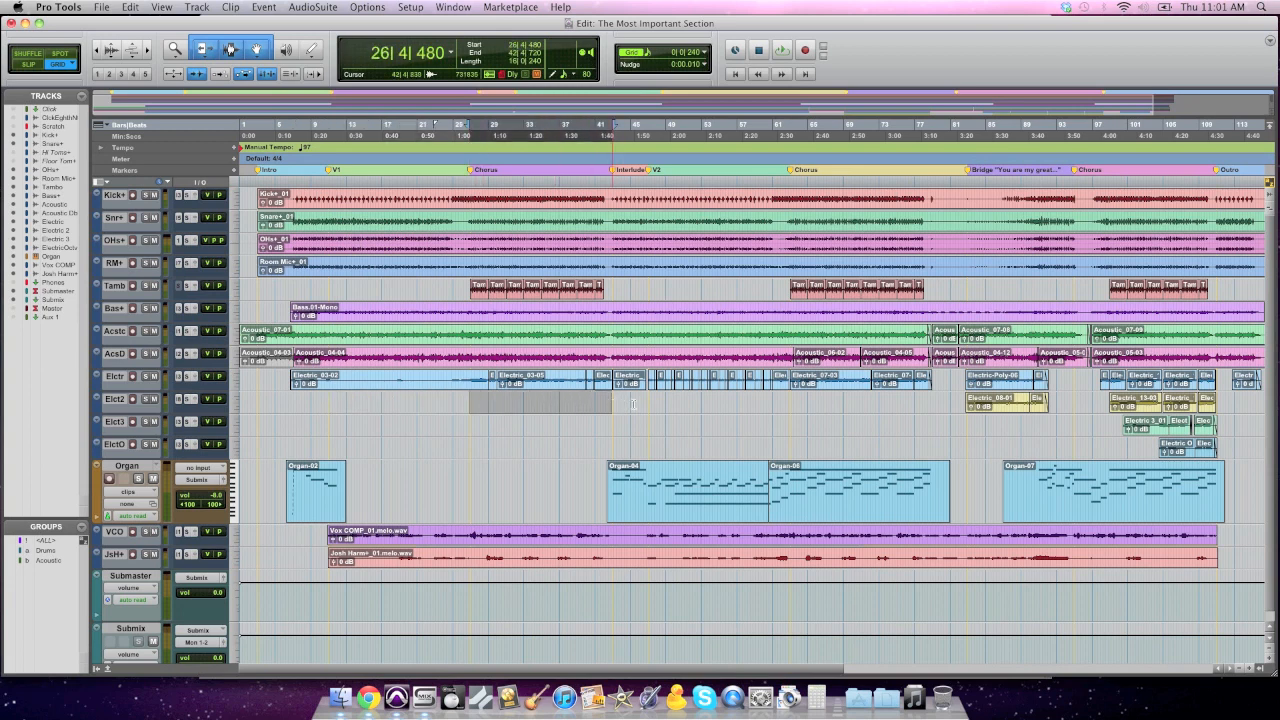
click(650, 407)
- Mark the empty Electric 2 stretch in the second chorus, then the start of the last chorus at bar 95
drag(793, 399, 911, 398)
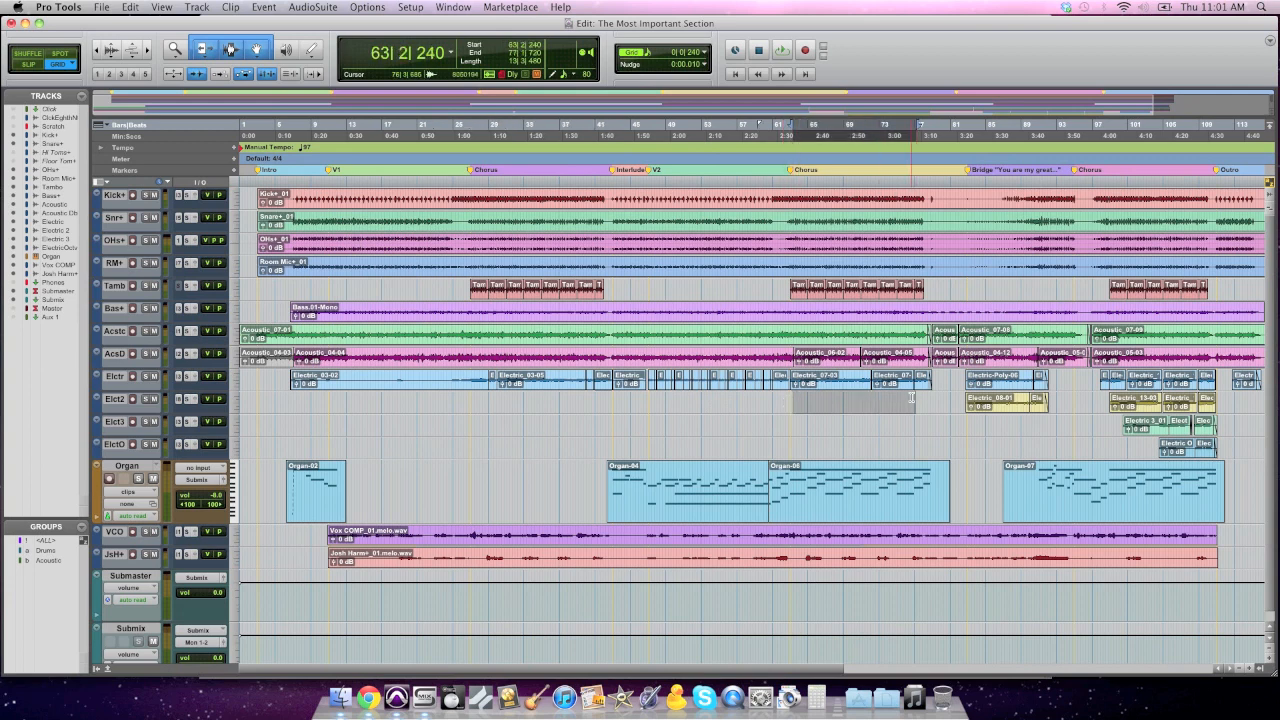
click(1090, 398)
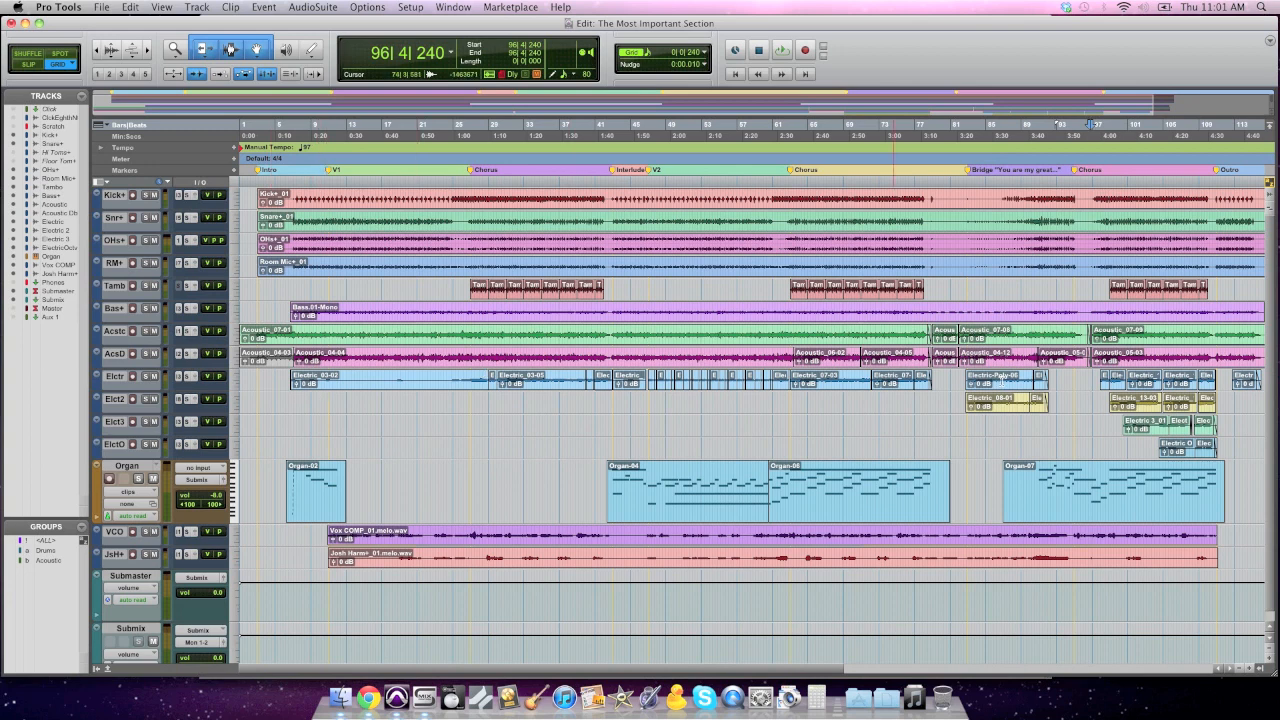
click(1074, 398)
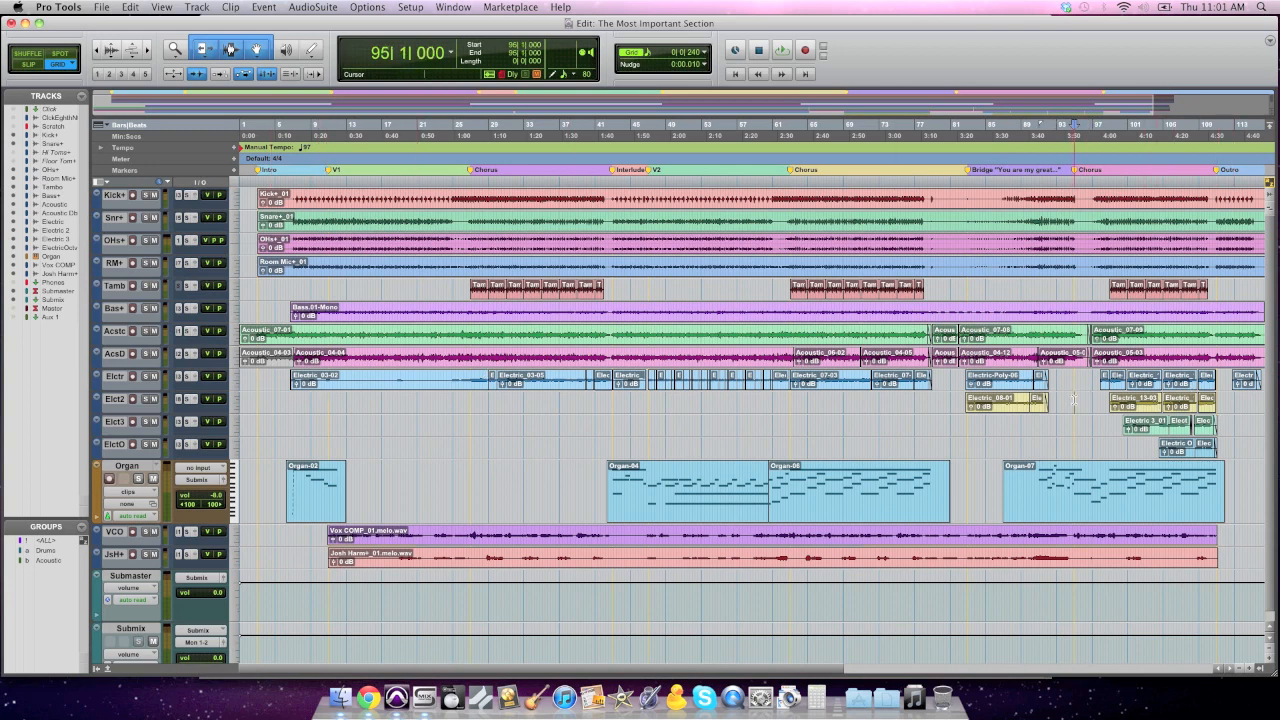
scroll(1073, 397, right, 2)
scroll(1072, 397, right, 3)
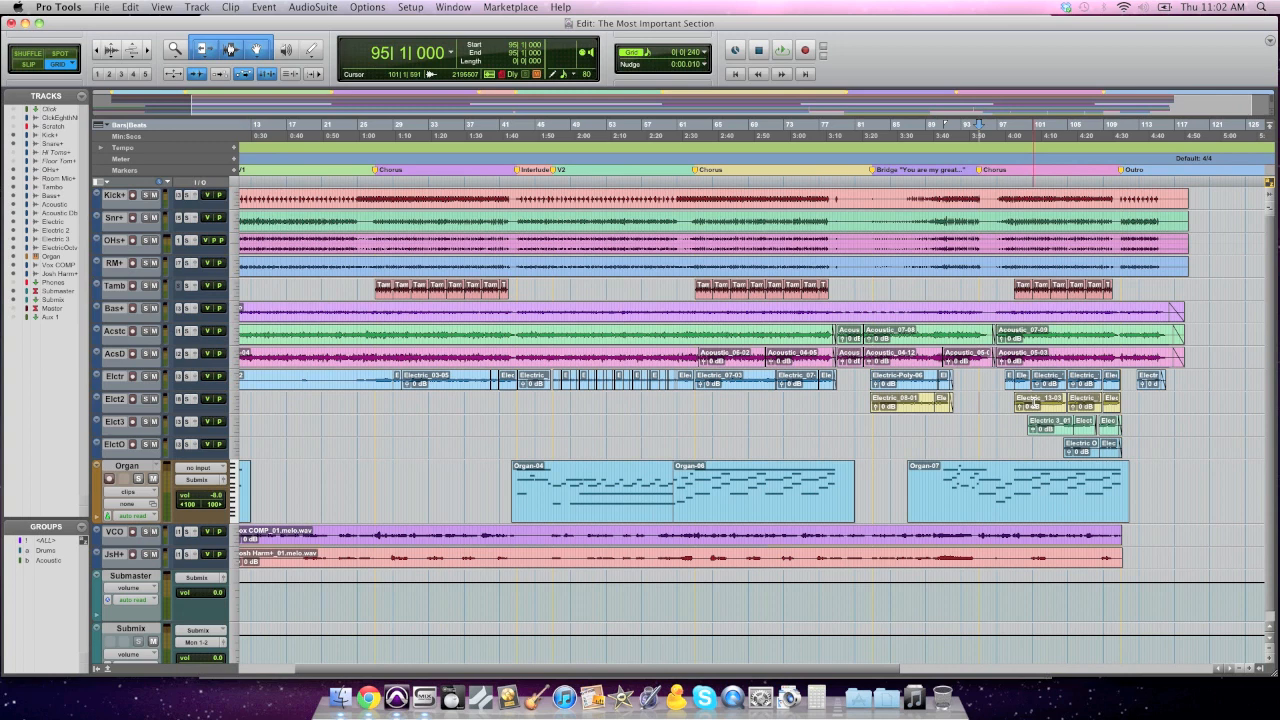
scroll(1036, 400, left, 5)
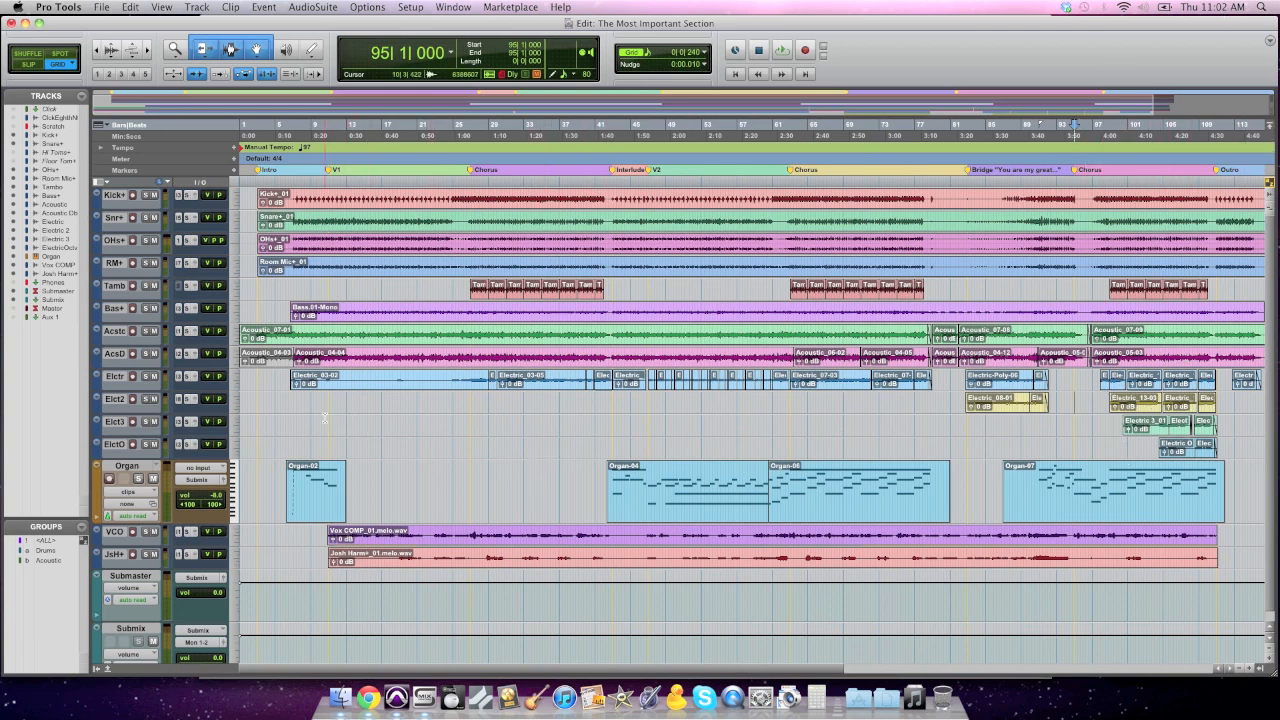
- Mark the empty Electric 3 stretches in verse 1 and just before the bridge to see where the part is absent
drag(329, 420, 467, 423)
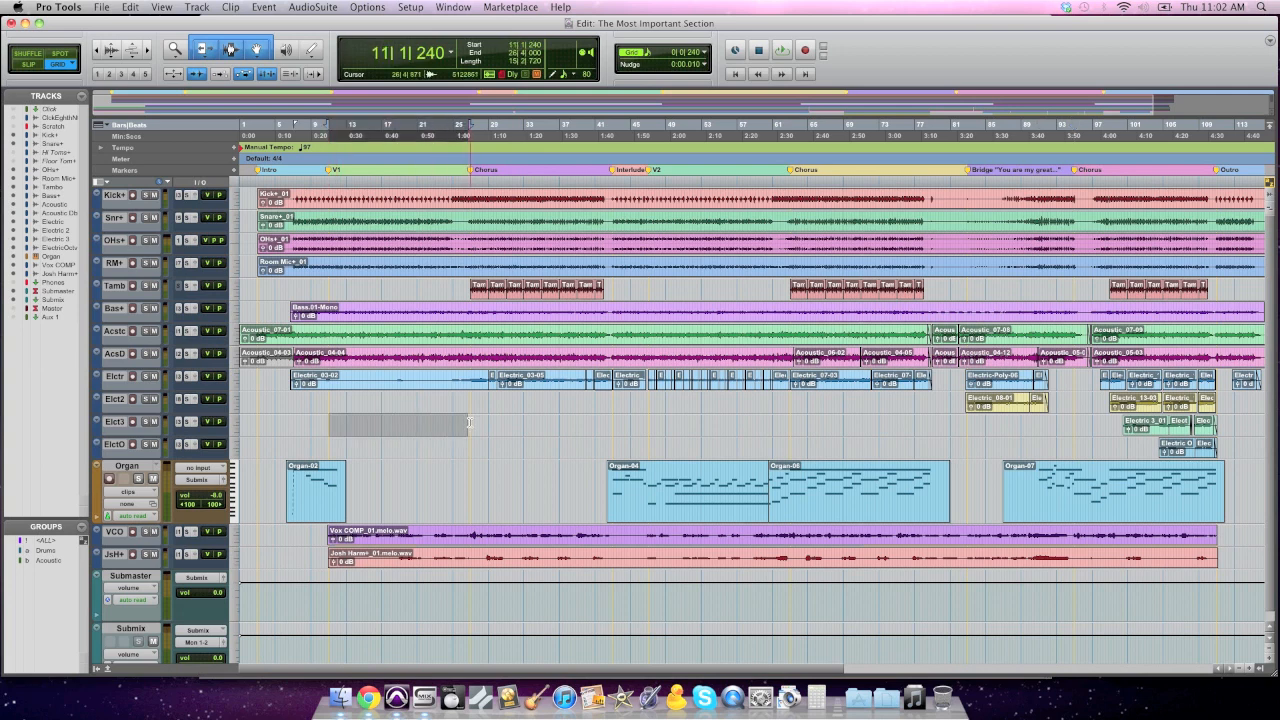
click(469, 422)
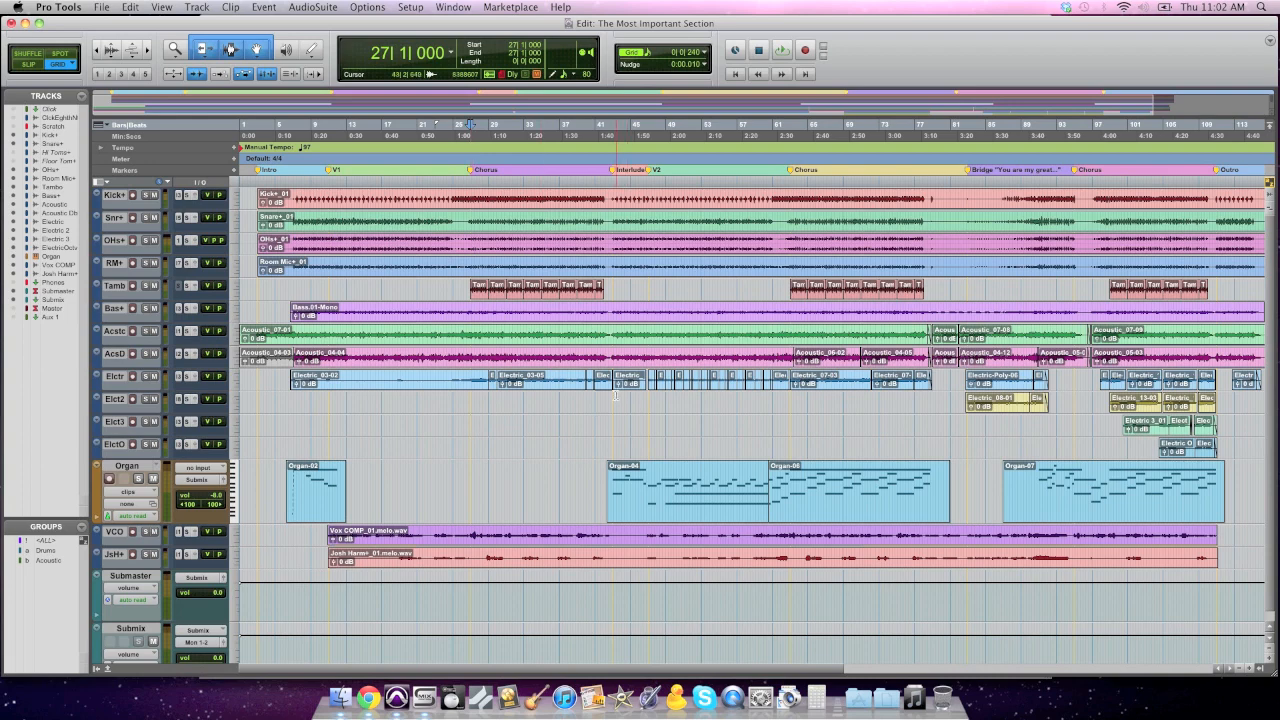
scroll(640, 405, right, 5)
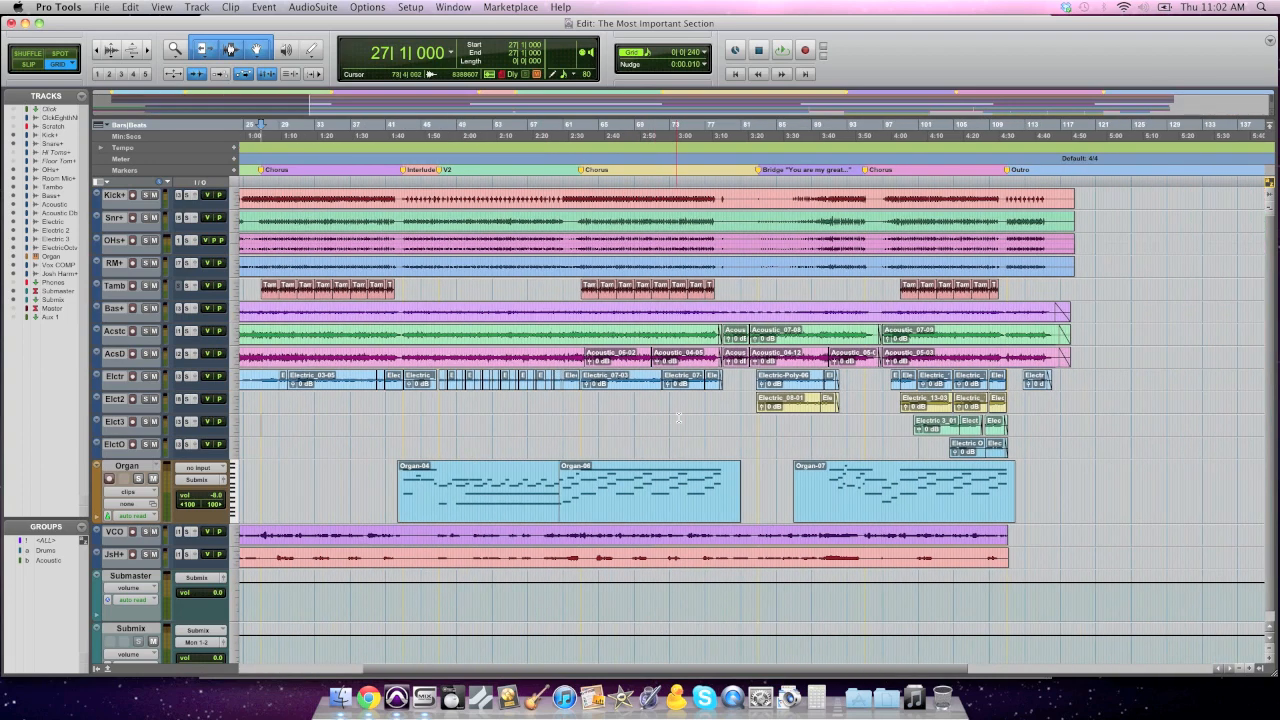
scroll(690, 419, left, 5)
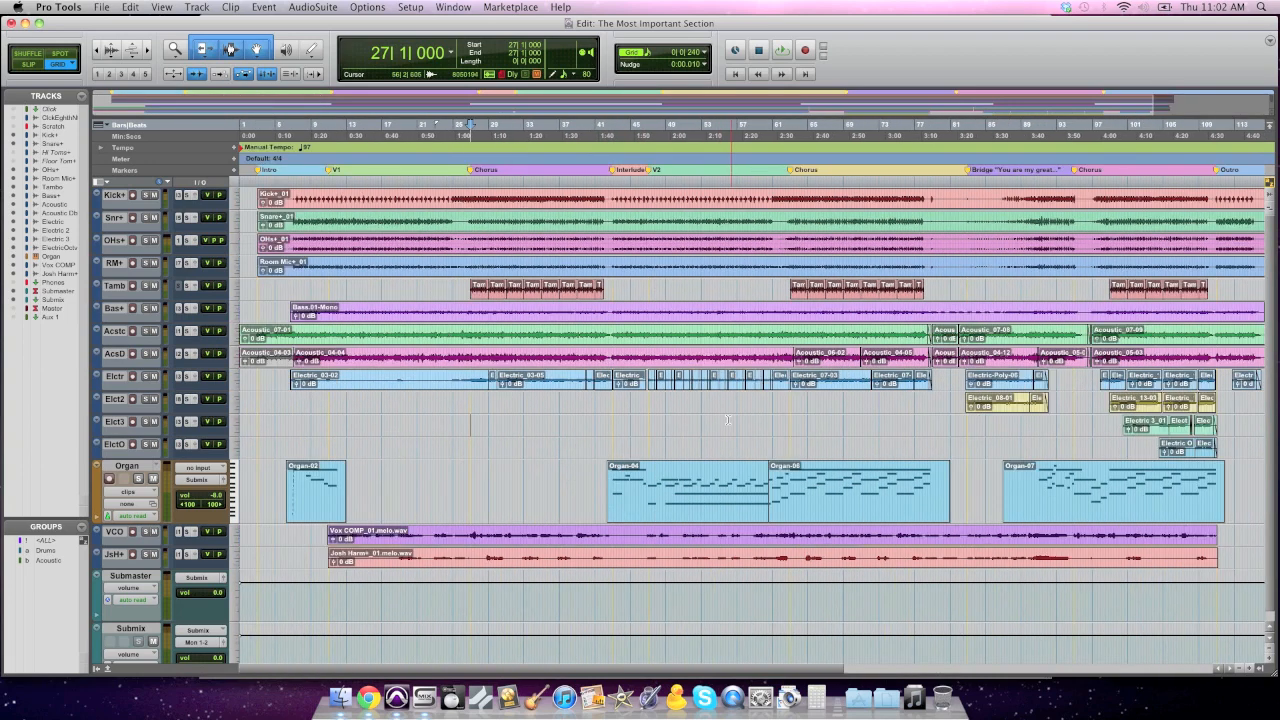
drag(303, 420, 577, 422)
scroll(570, 421, right, 8)
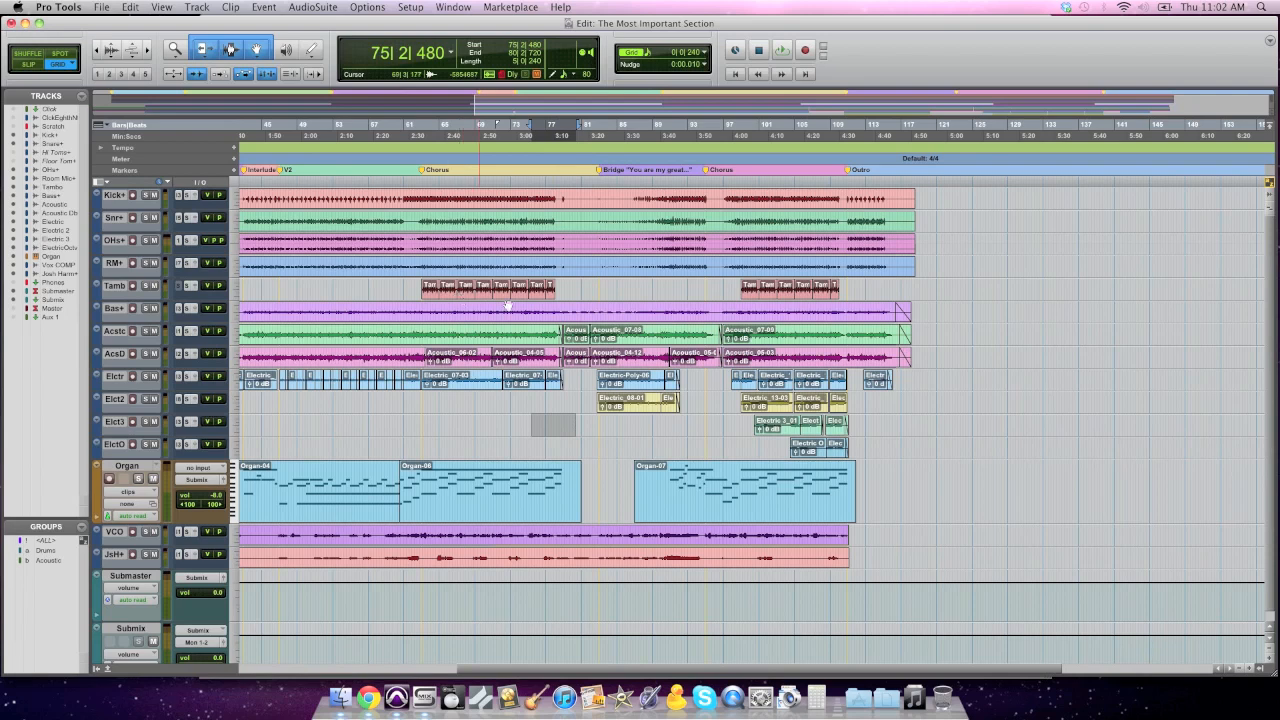
- Zoom in on the last chorus and select its first Electric Octave clip, then the Organ clip beneath it
click(766, 445)
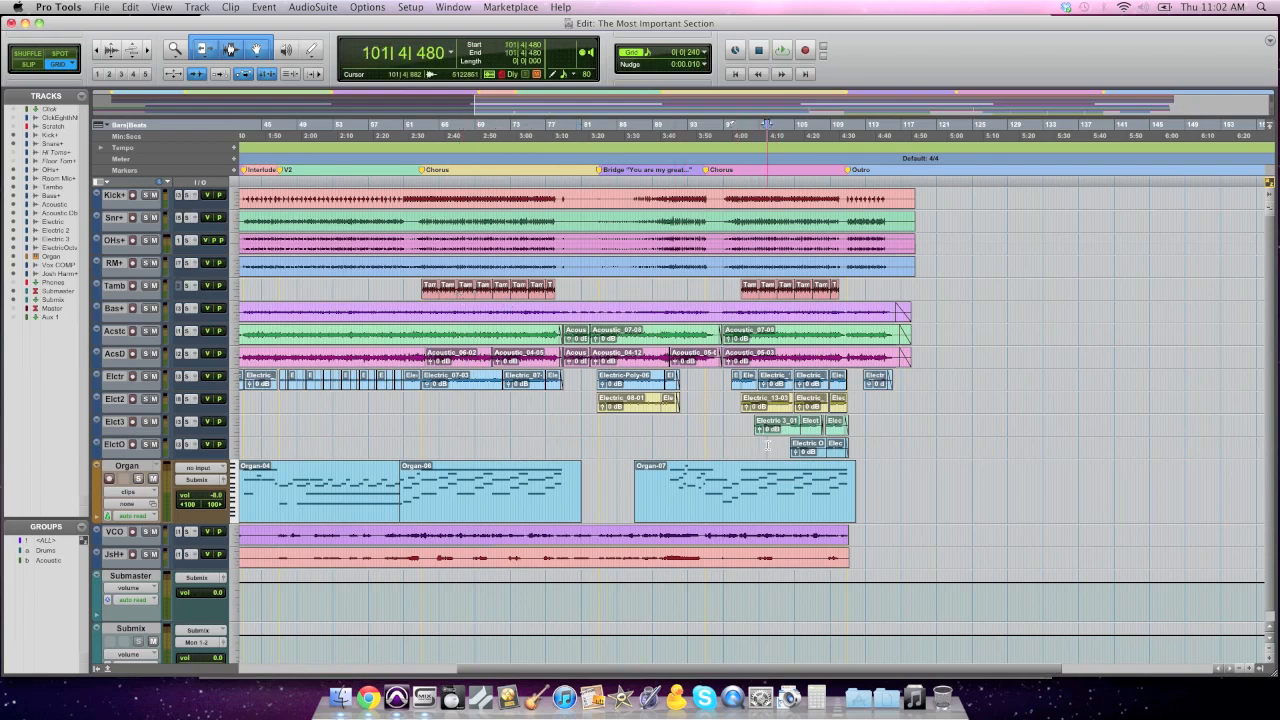
key(t)
key(t)
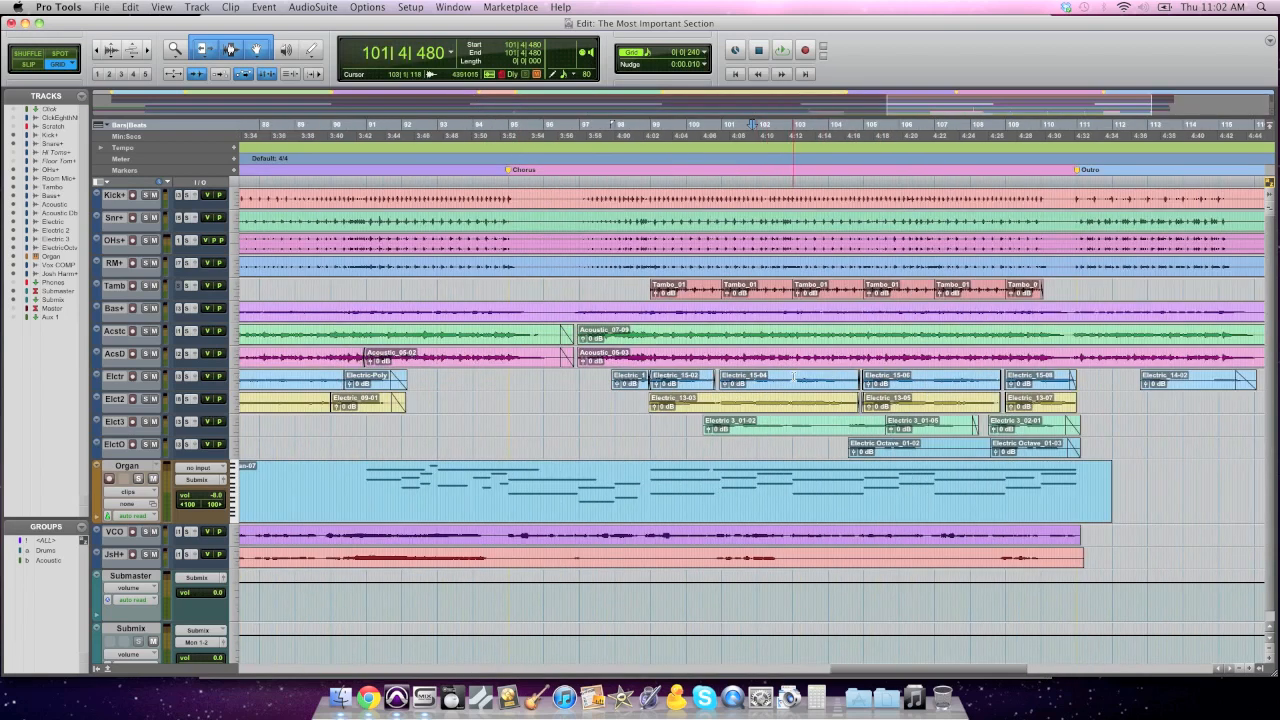
click(884, 452)
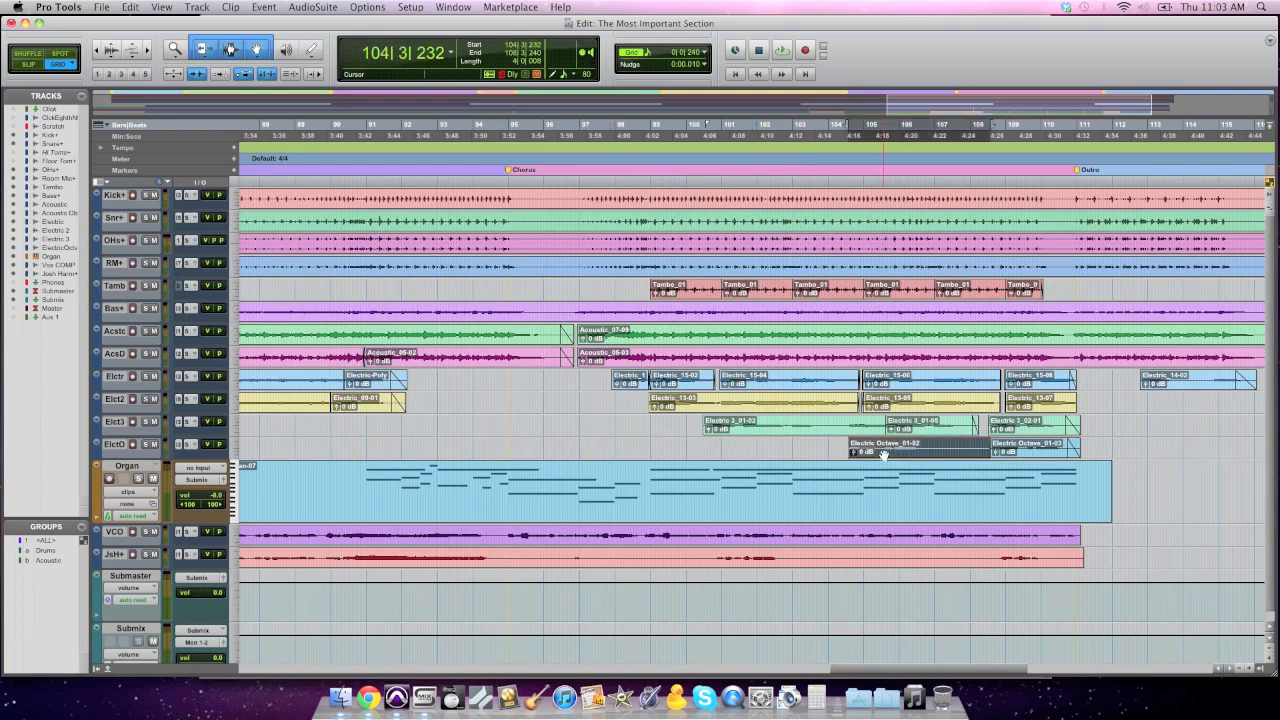
click(847, 500)
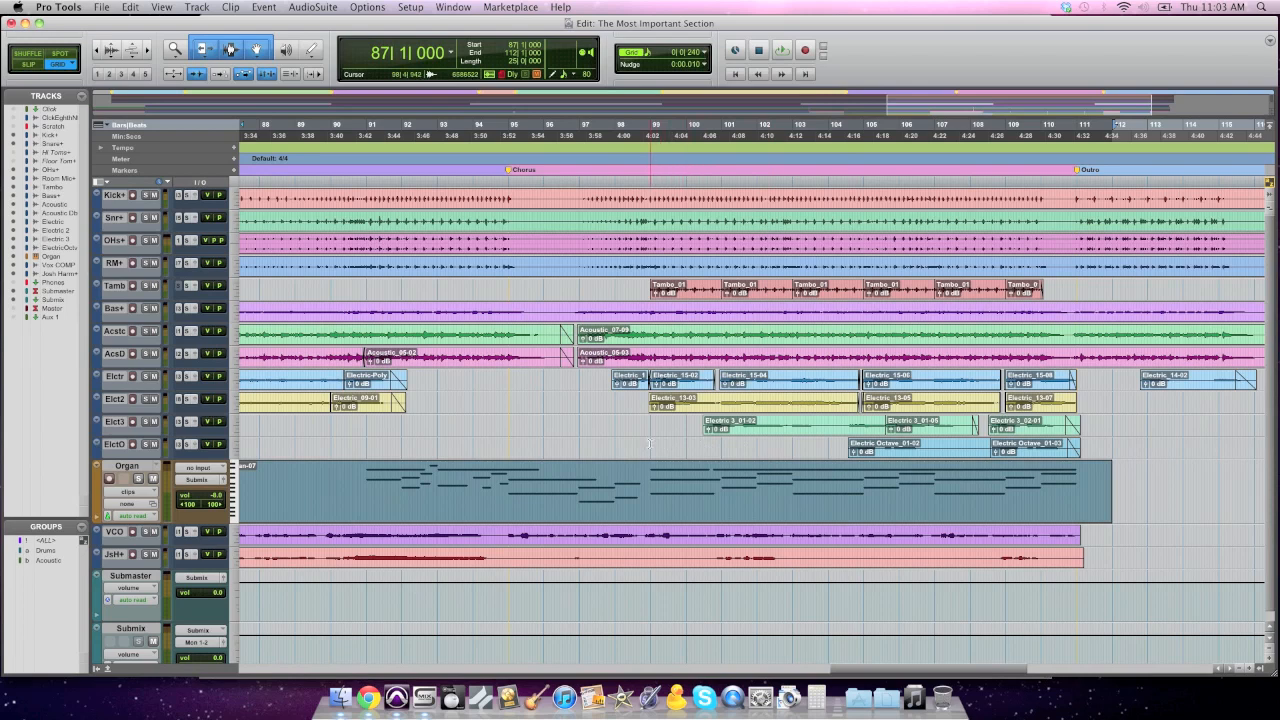
- Play the last chorus from bar 95, set Electric 3's volume to +1.4 dB and slightly raise the ElectrcOctv and Vox COMP levels
click(511, 440)
key(space)
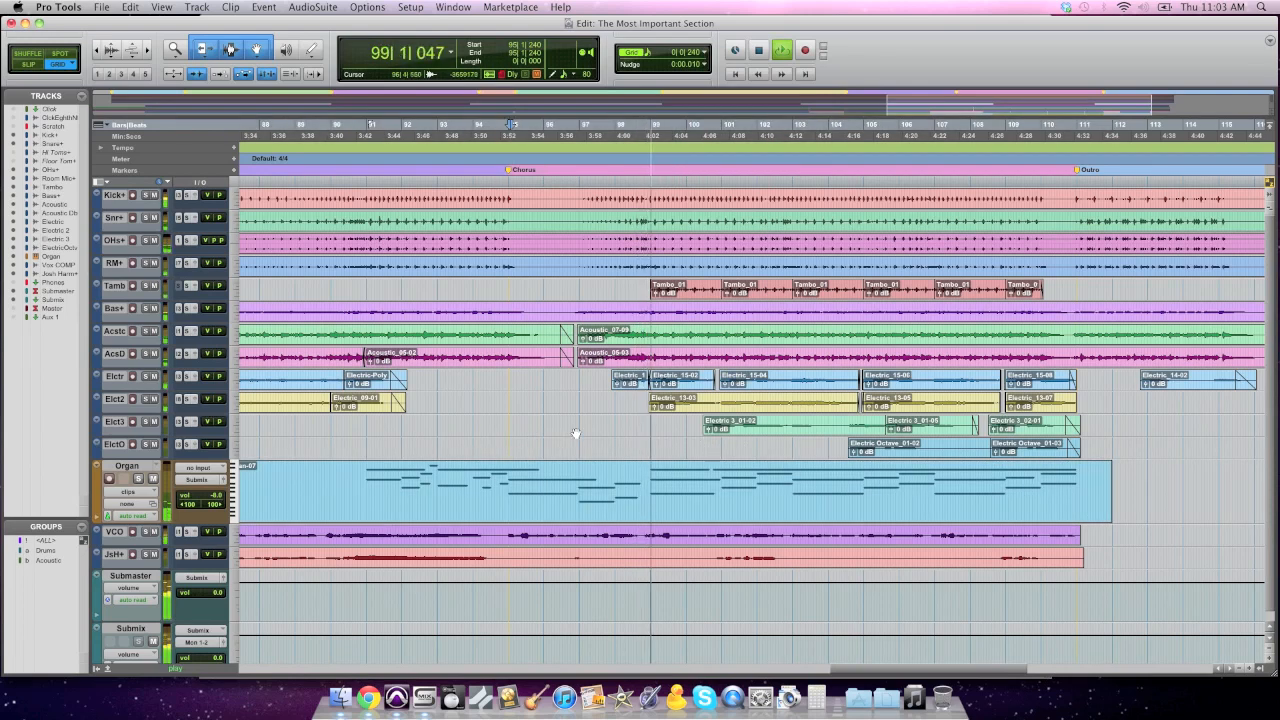
key(super+equal)
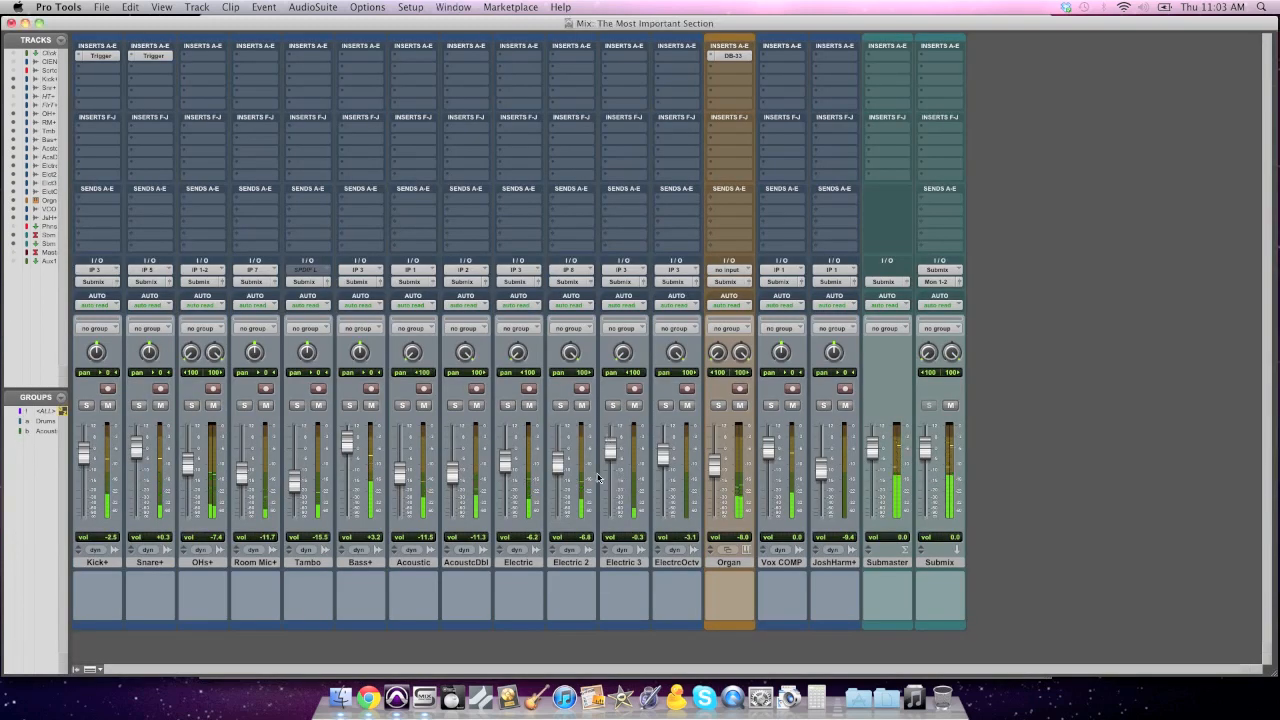
drag(612, 454, 609, 452)
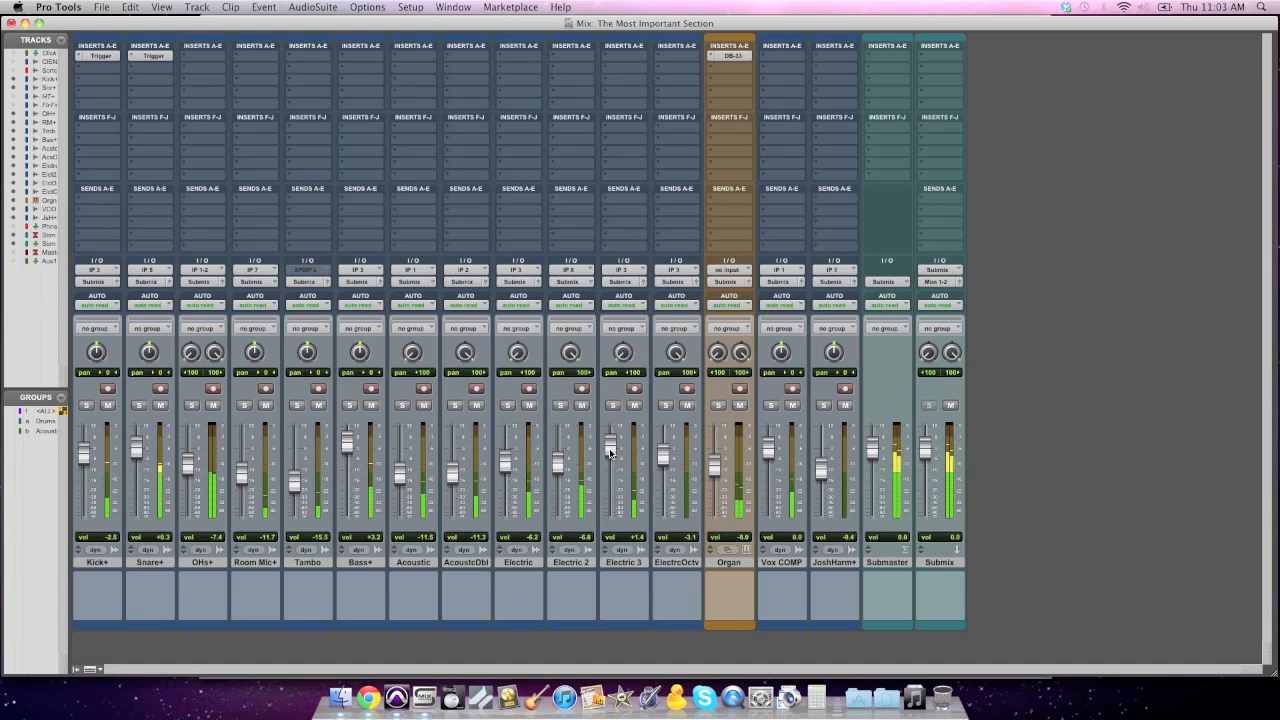
drag(668, 463, 668, 461)
drag(766, 453, 766, 446)
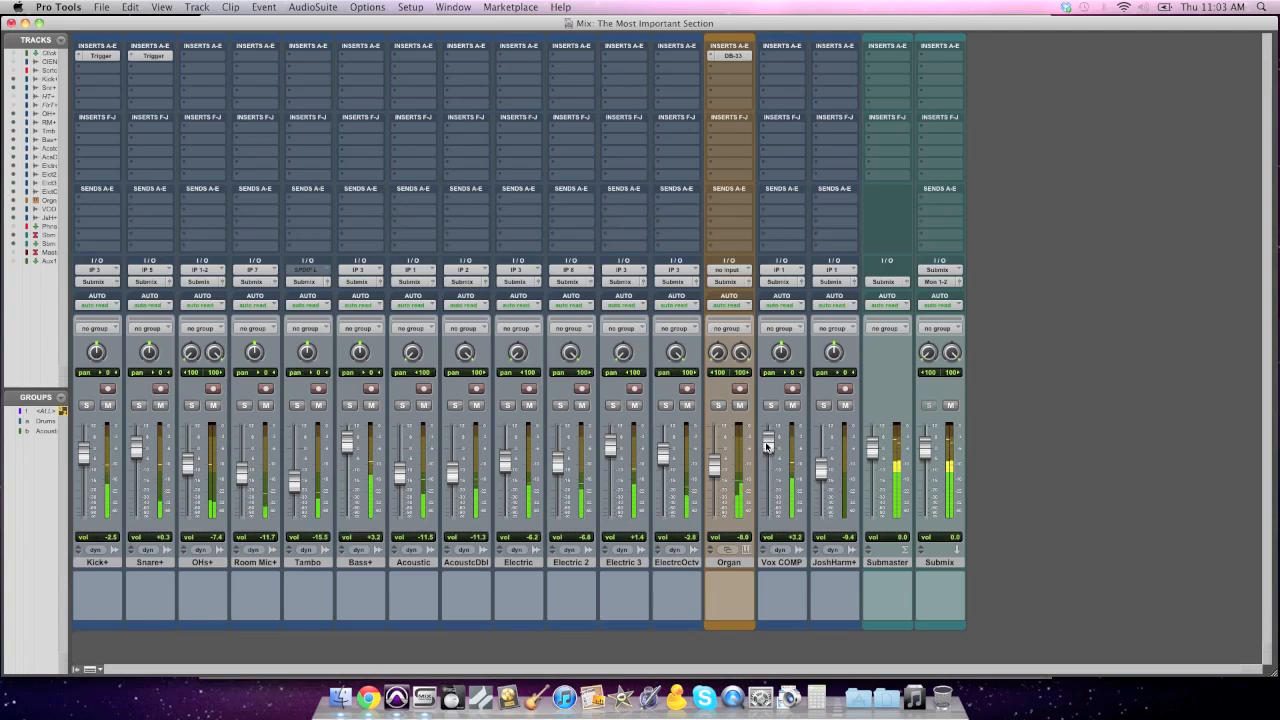
key(super+equal)
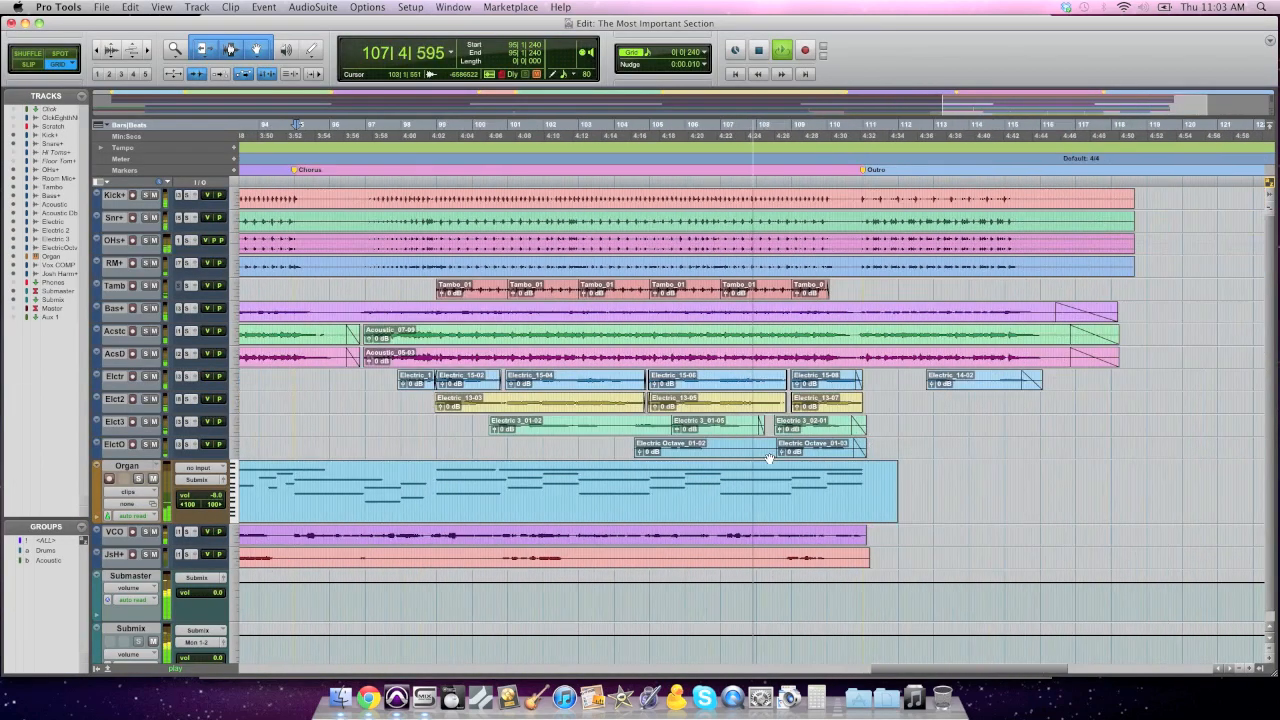
key(space)
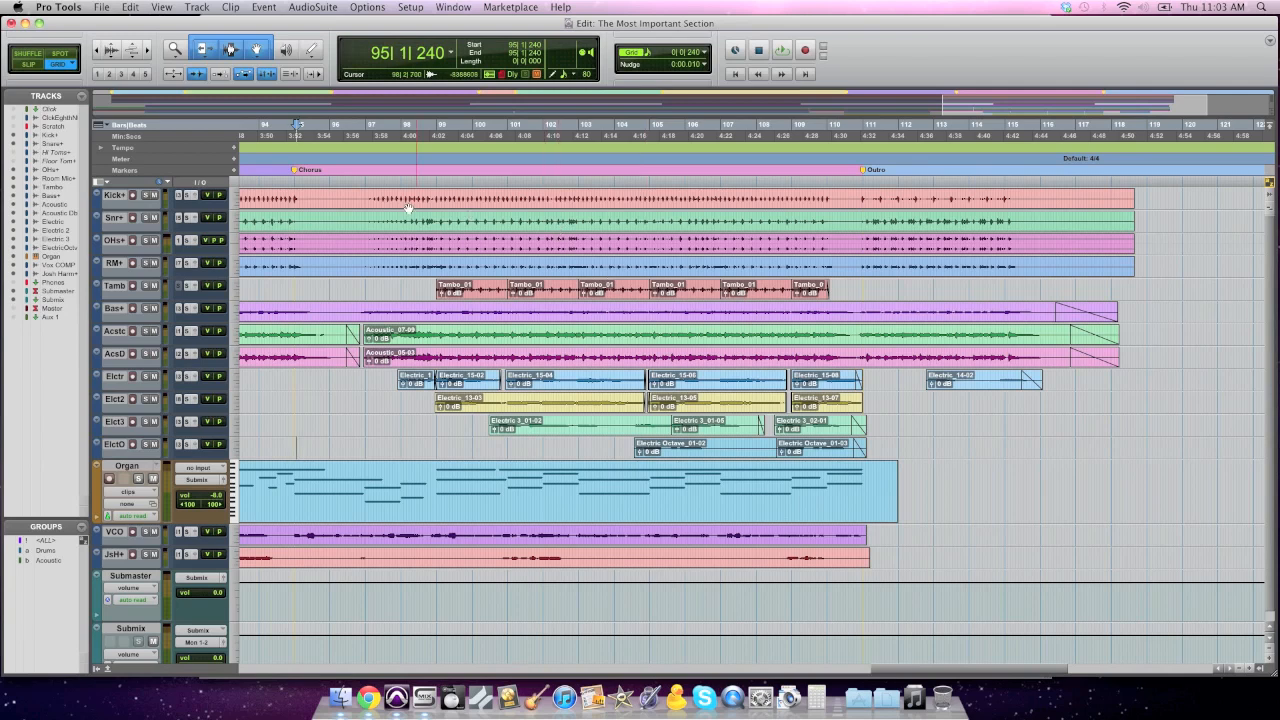
- Select the Kick part in the last chorus from 97|3 to 110|2 and compare it with the second chorus and bridge
drag(381, 197, 838, 198)
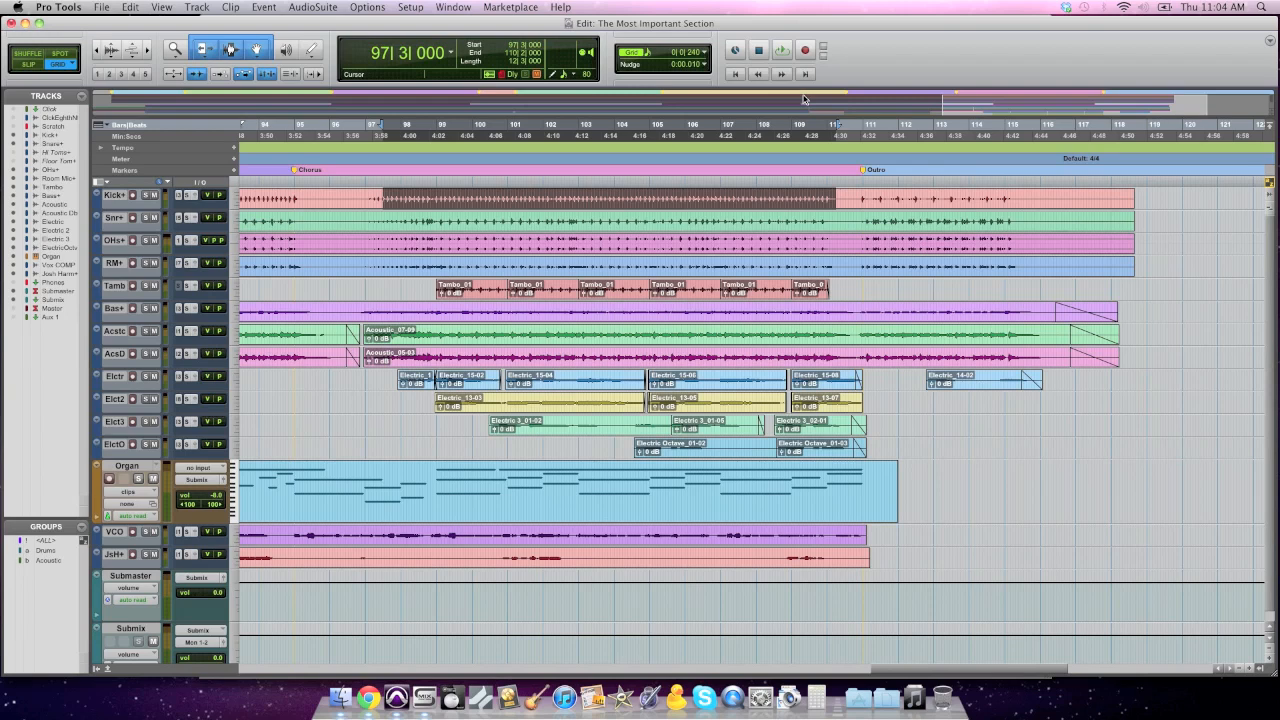
scroll(767, 268, left, 20)
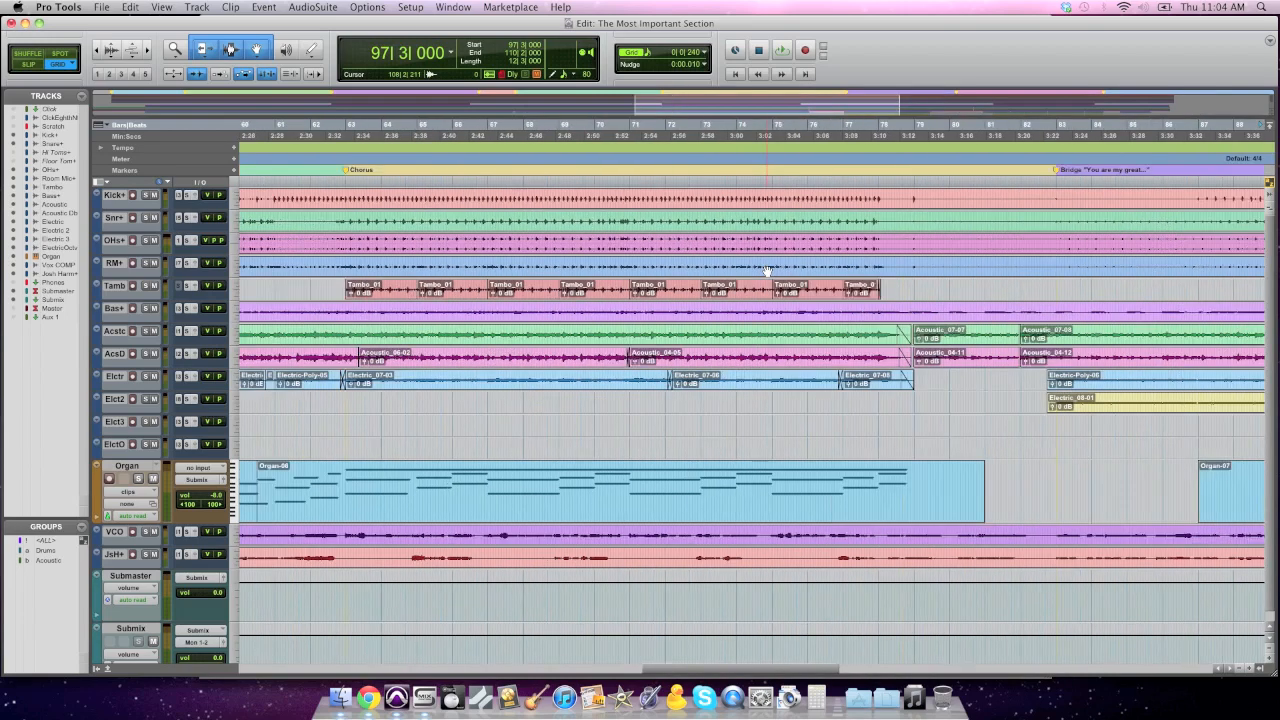
scroll(767, 268, right, 15)
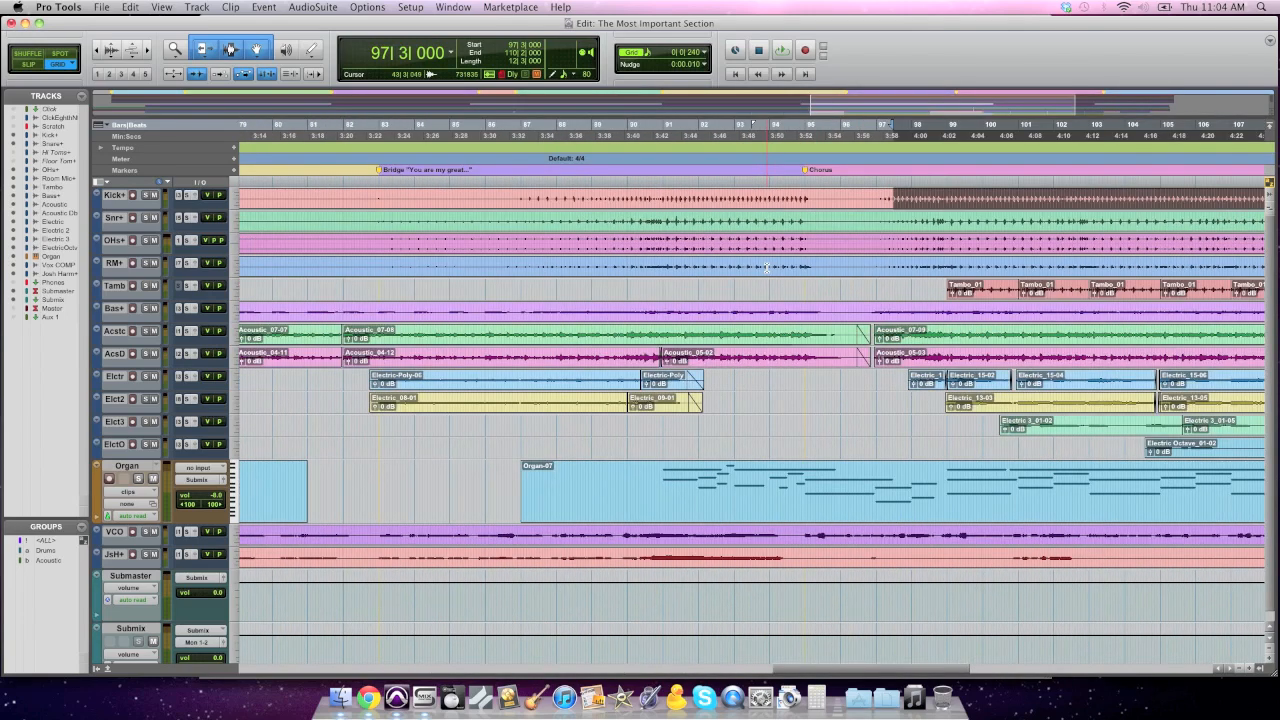
scroll(767, 268, right, 3)
scroll(767, 268, down, 10)
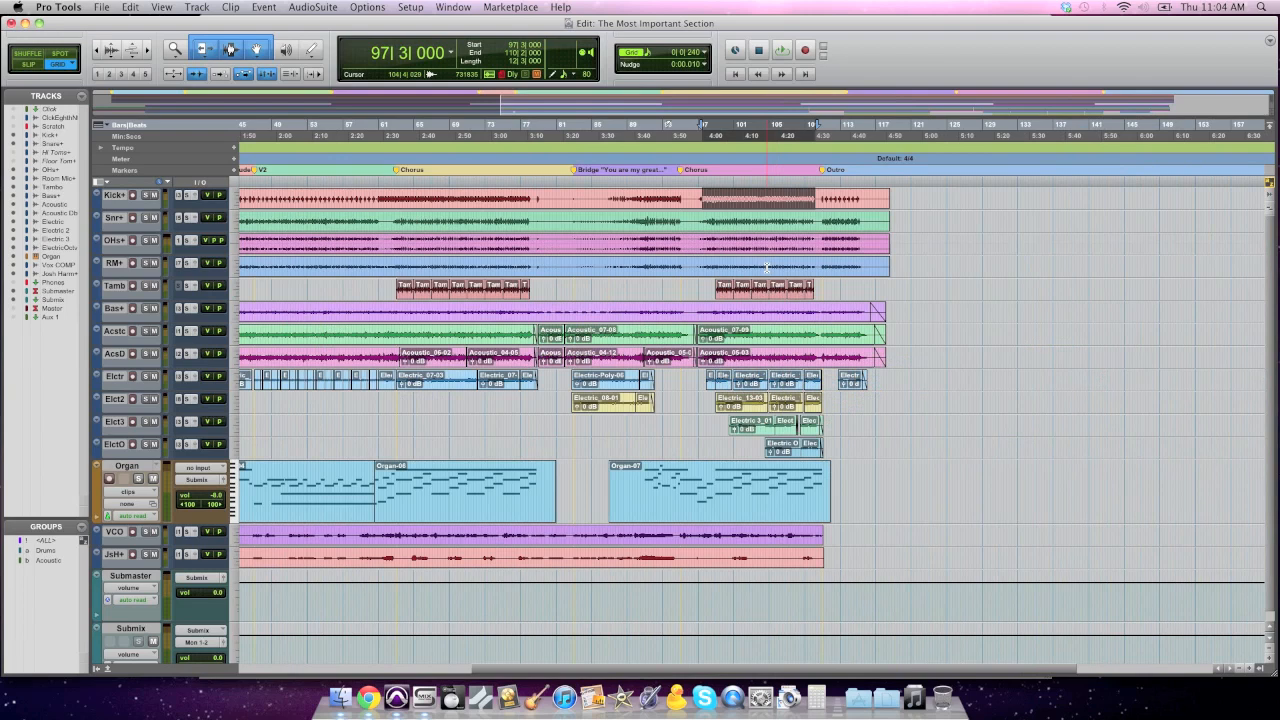